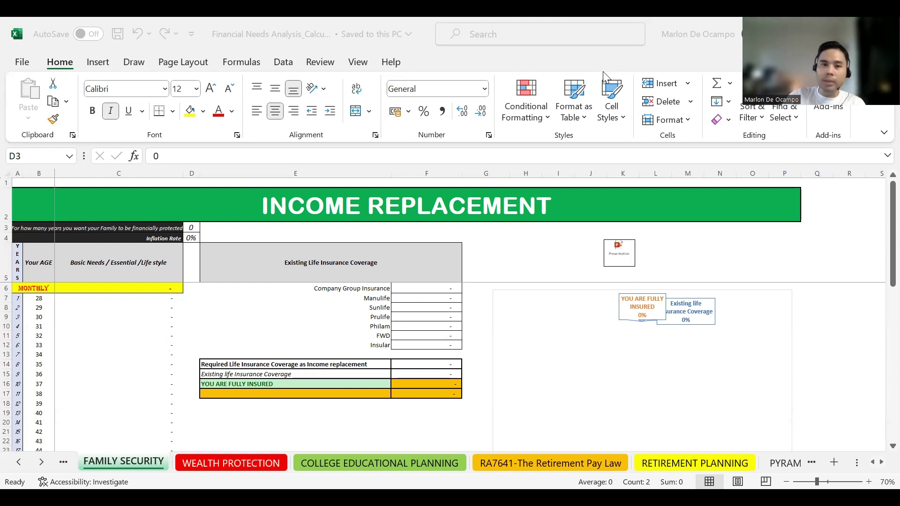
Enter 50,000 as the monthly amount for basic needs, essentials and lifestyle on the Family Security sheet.
left_click(140, 288)
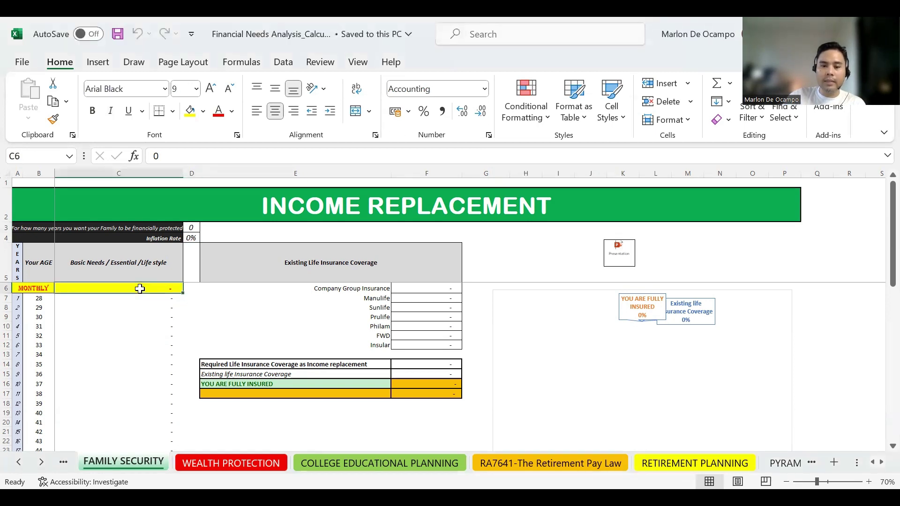
type("50,00")
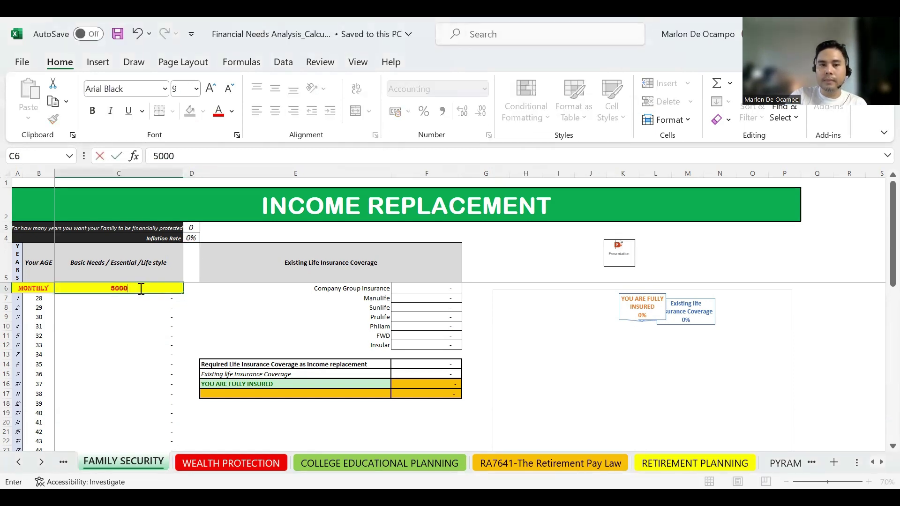
type("0")
key("Return")
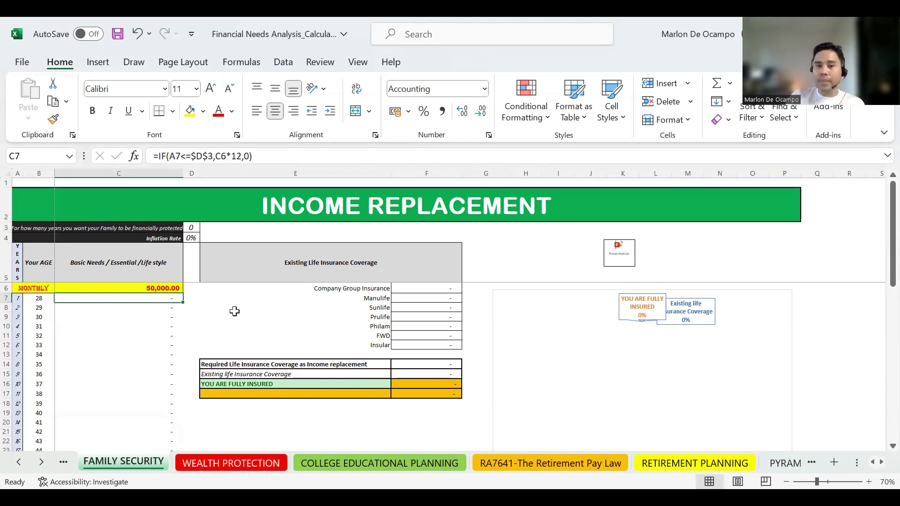
Set the years of family financial protection to 10 and the inflation rate to 3%.
left_click(196, 228)
type("10")
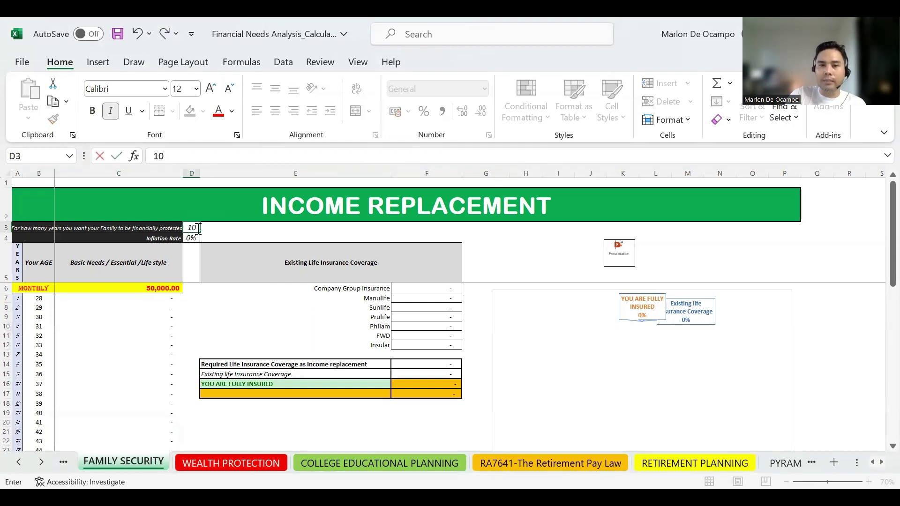
key("Return")
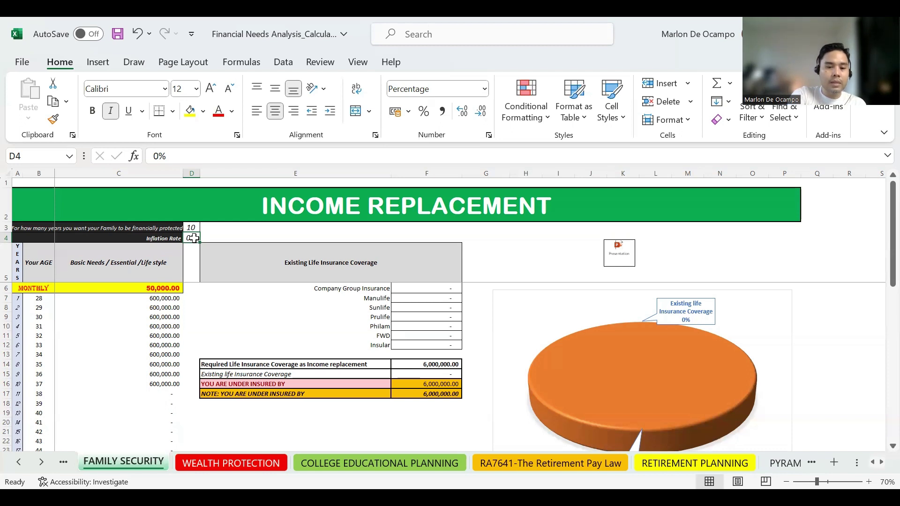
type("3")
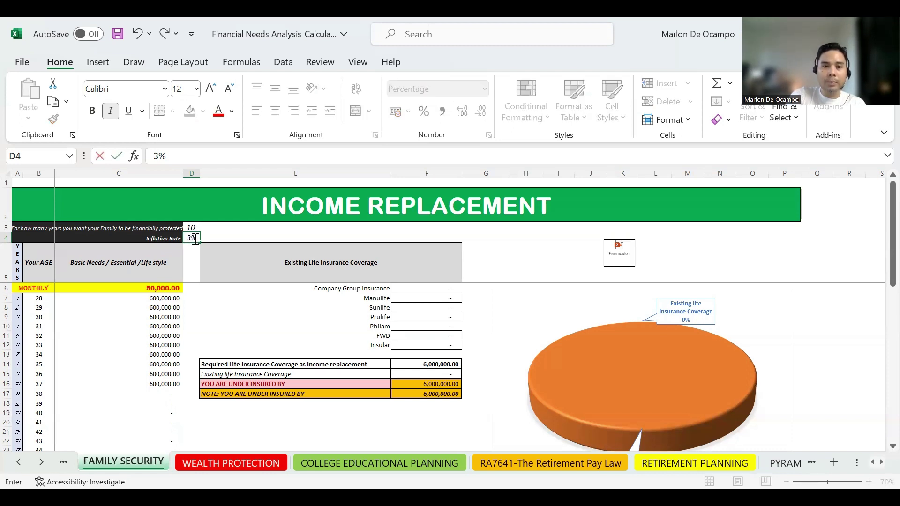
key("Return")
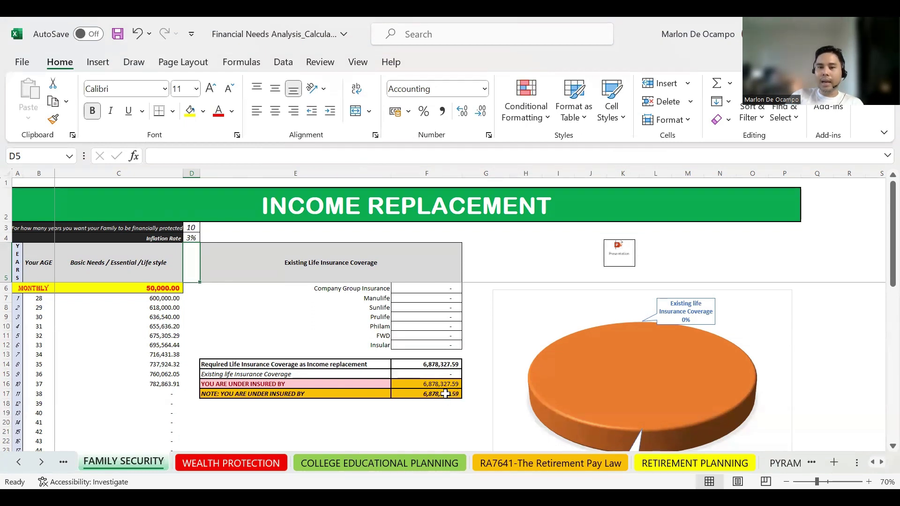
Enter 1,000,000 as the existing Manulife life insurance coverage.
left_click(418, 298)
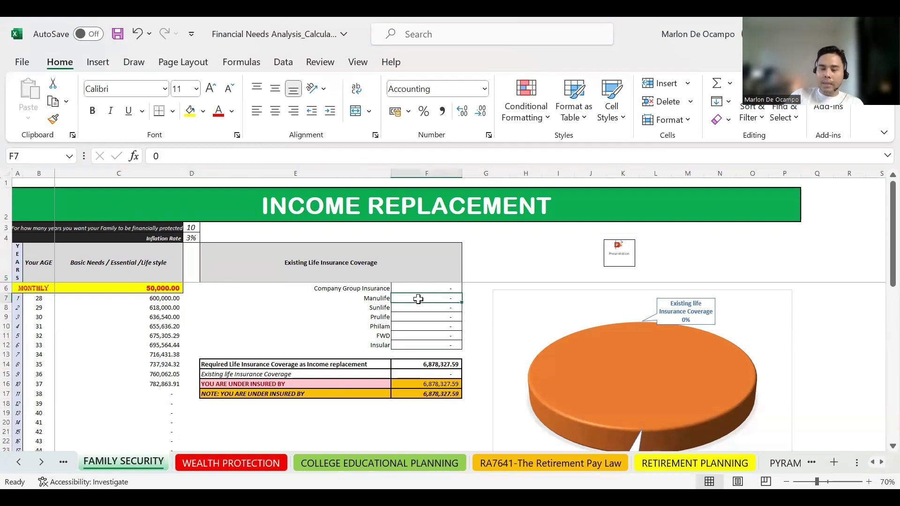
type("1")
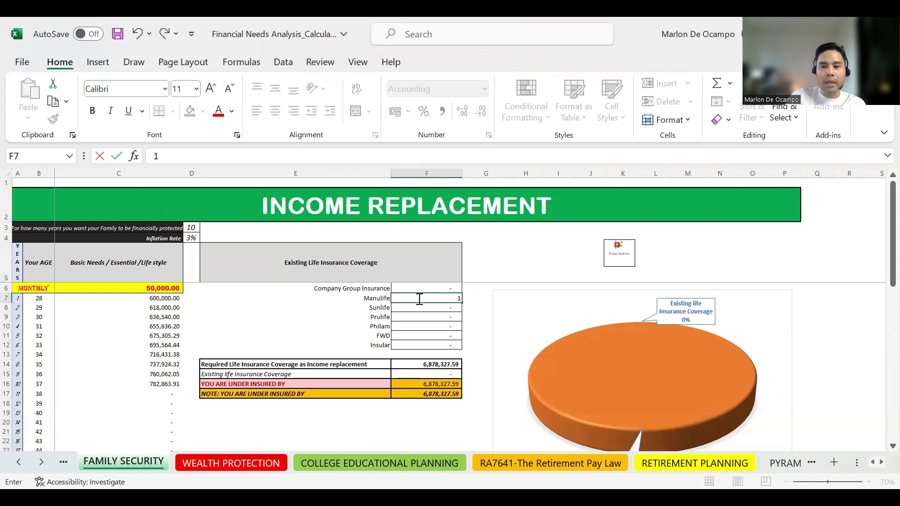
type("000")
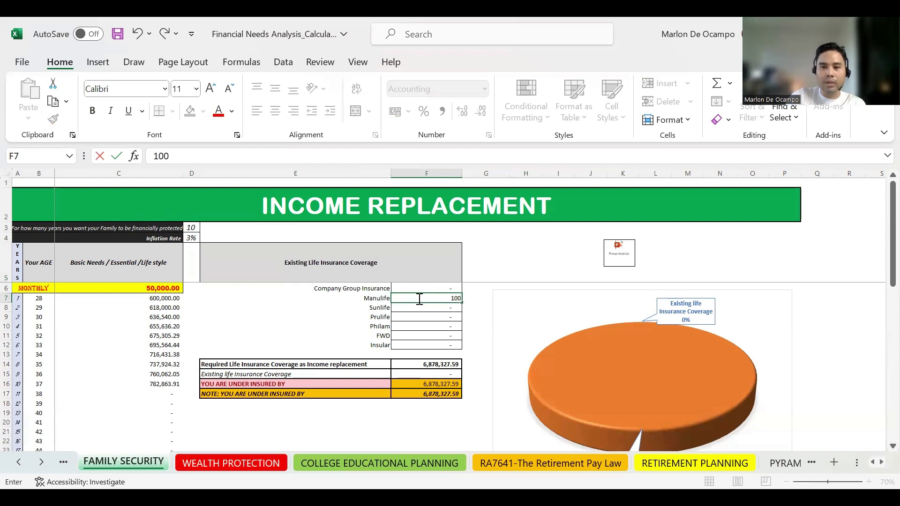
type("000")
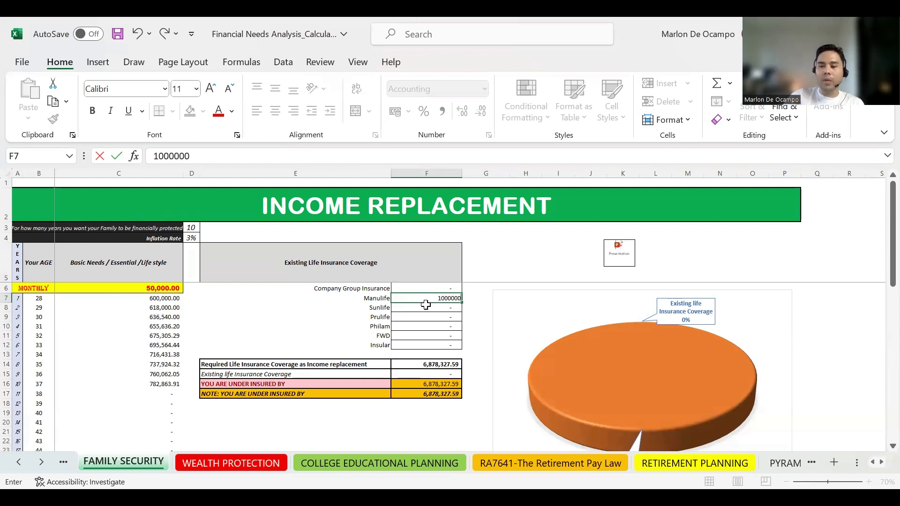
key("Return")
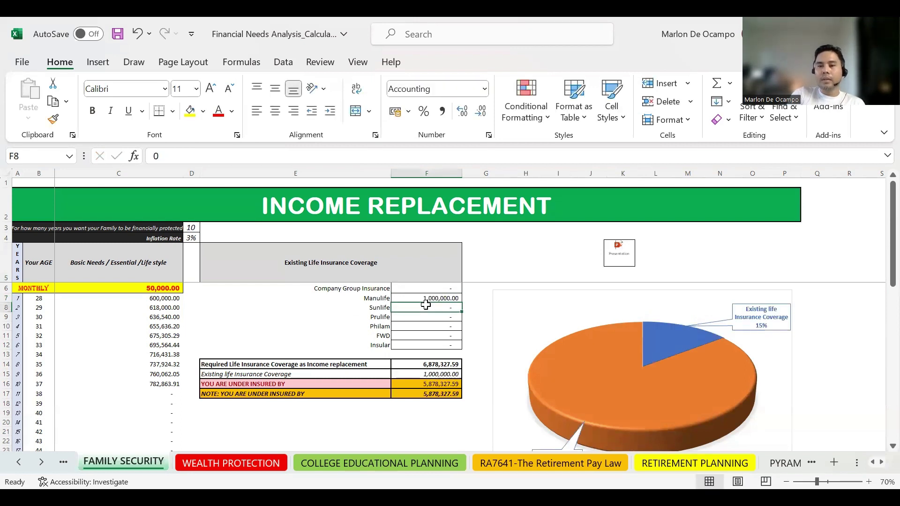
Examine the insurance coverage pie chart and the yearly basic-needs amounts and formulas for ages 28 to 30.
scroll(454, 320, "down", 1)
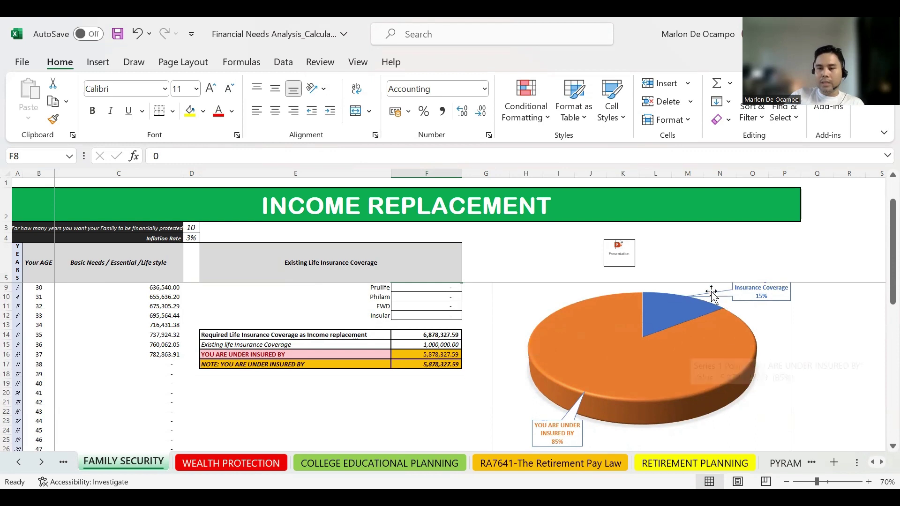
mouse_move(681, 304)
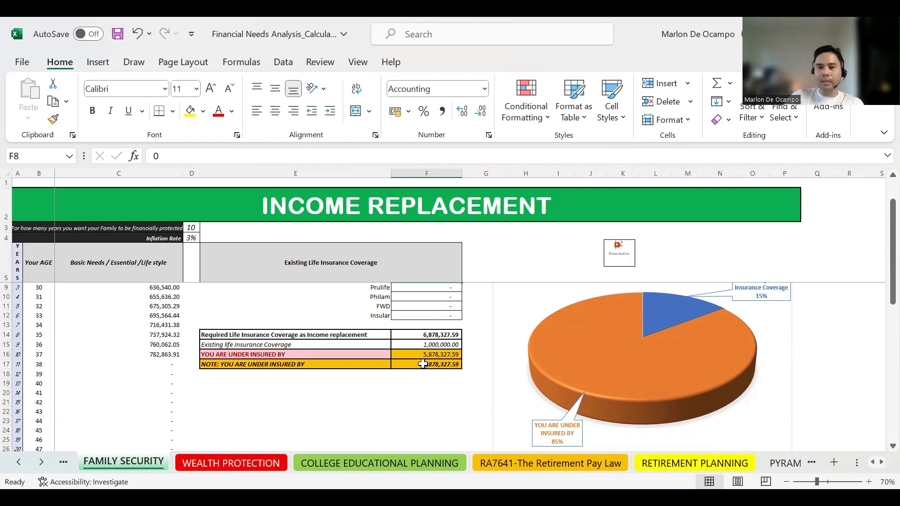
scroll(421, 364, "up", 1)
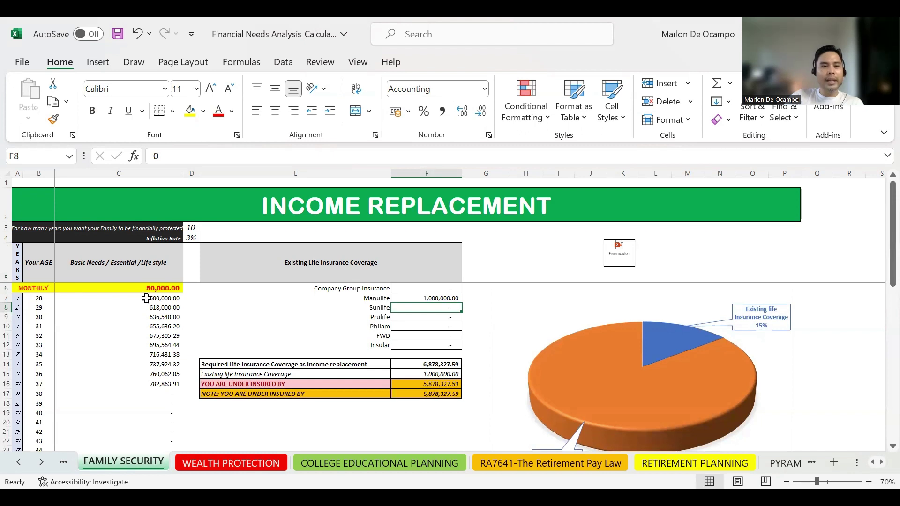
left_click_drag(164, 298, 165, 307)
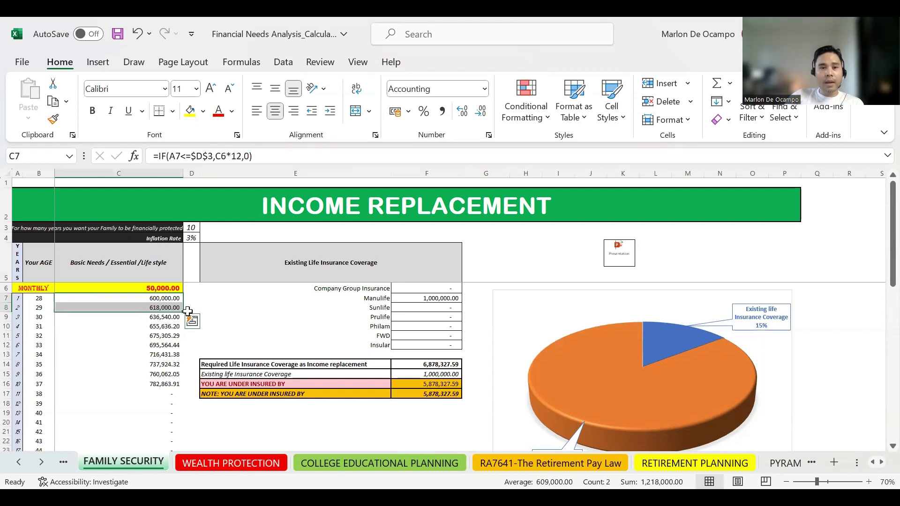
left_click_drag(187, 311, 188, 312)
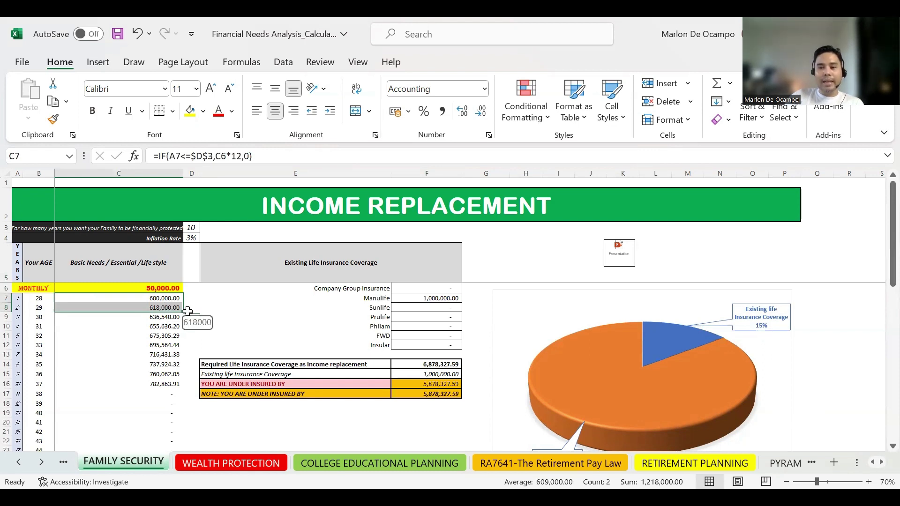
left_click_drag(188, 312, 187, 312)
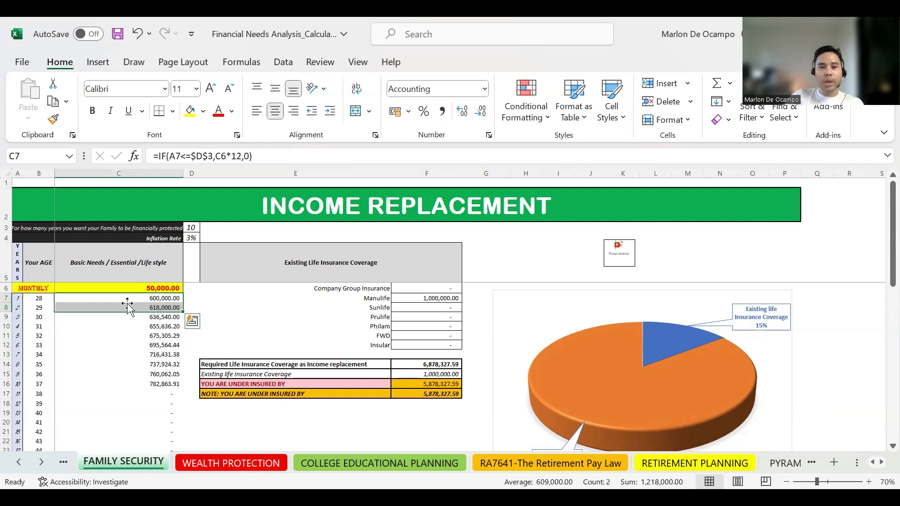
left_click(166, 298)
left_click(156, 310)
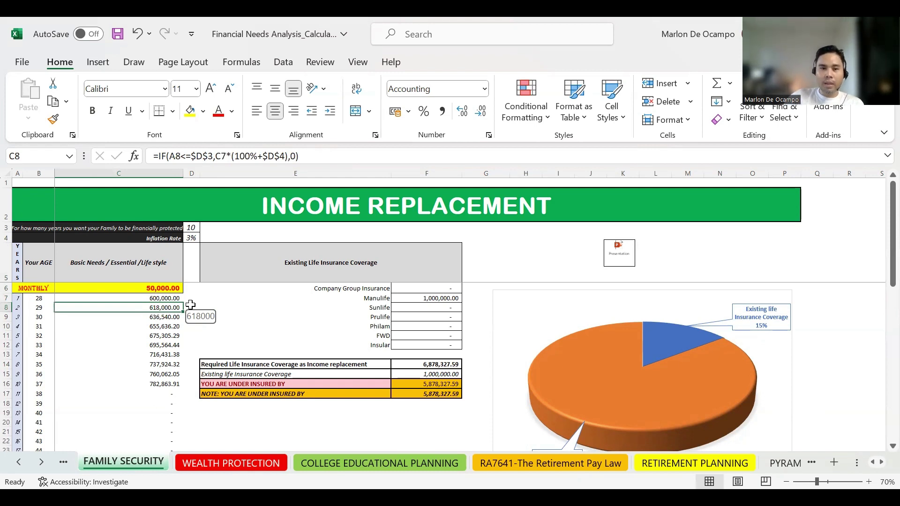
left_click(155, 318)
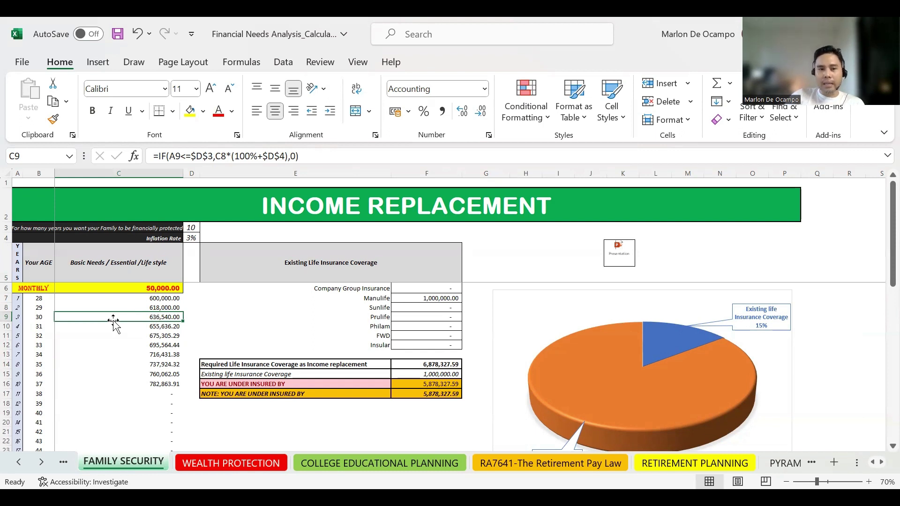
left_click(158, 308)
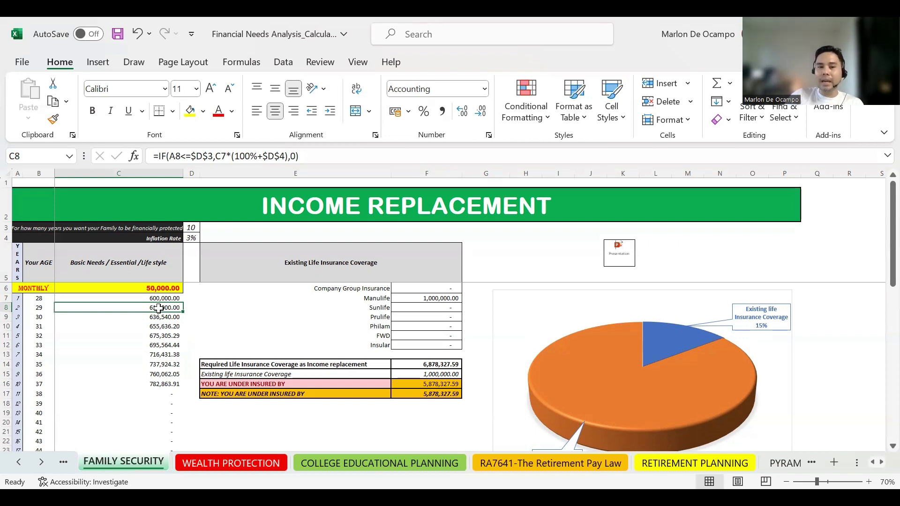
left_click(162, 317)
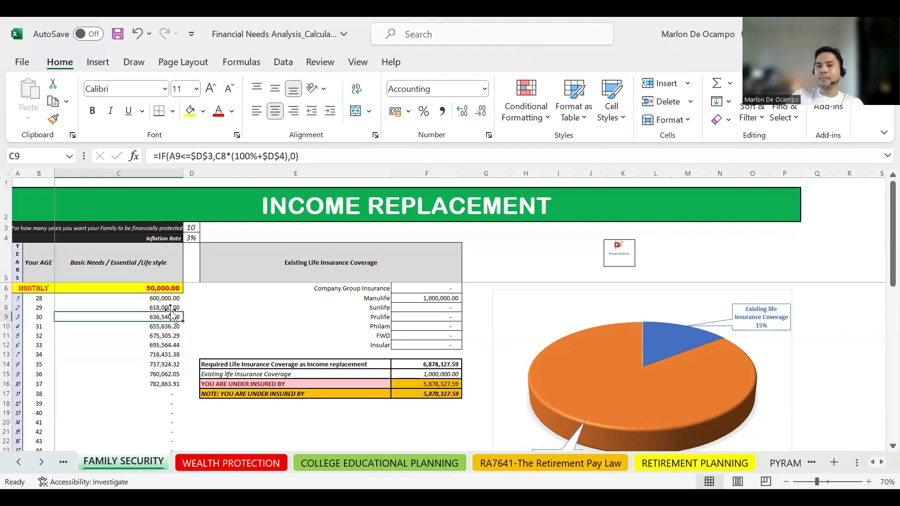
left_click(168, 308)
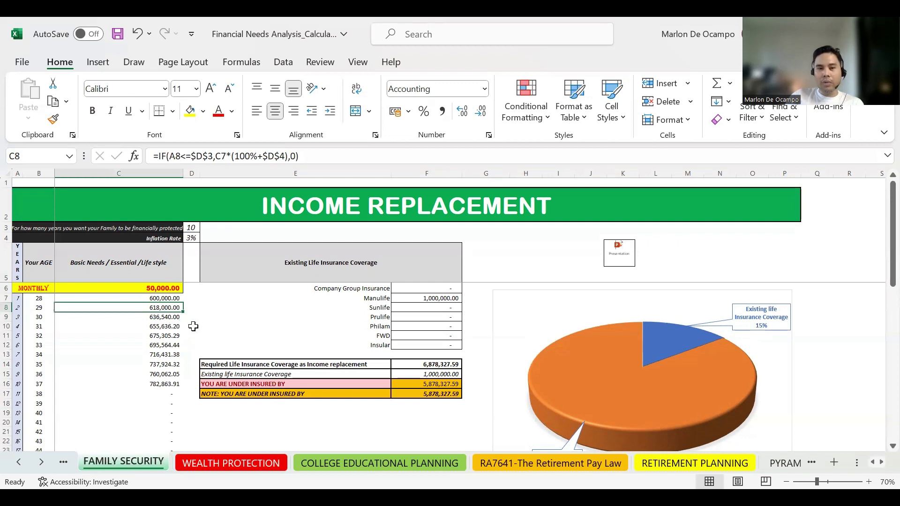
left_click(172, 317)
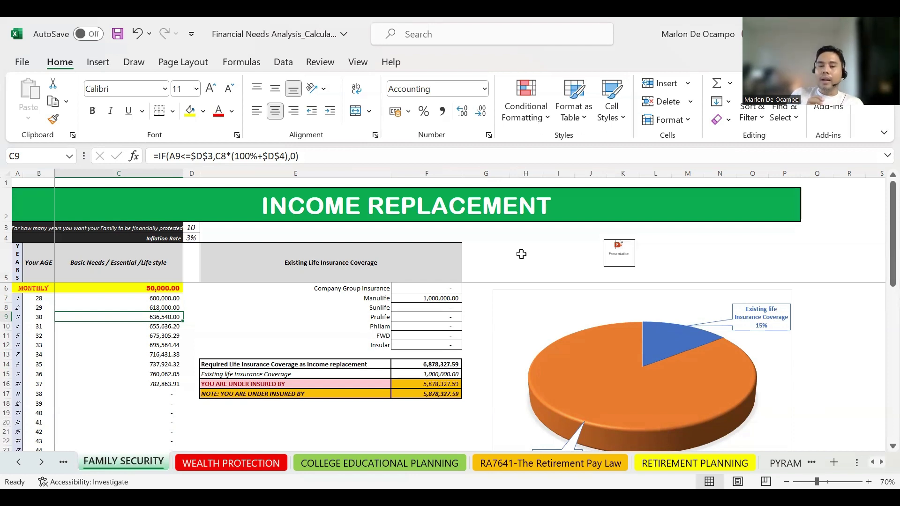
Look through the College Educational Planning, Wealth Protection and Retirement Planning sheets, including the age 28 retirement contribution formula.
left_click(407, 463)
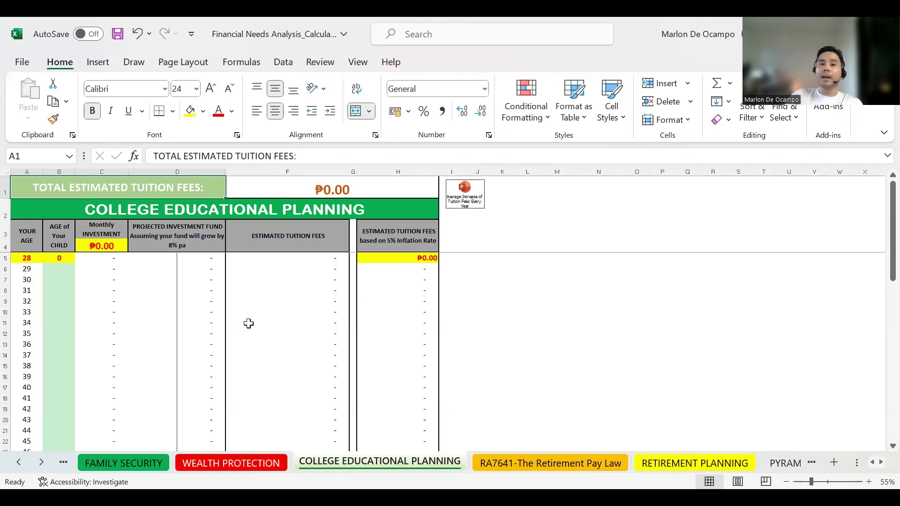
left_click(256, 465)
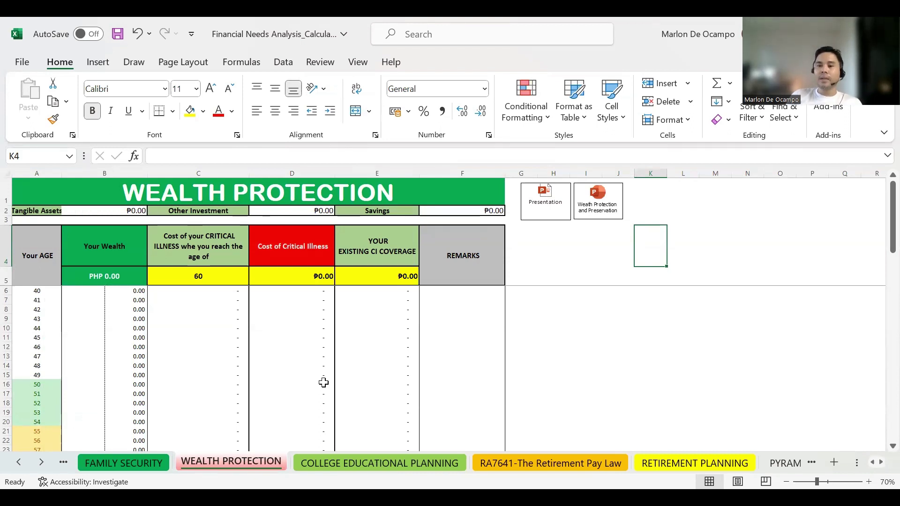
left_click(666, 462)
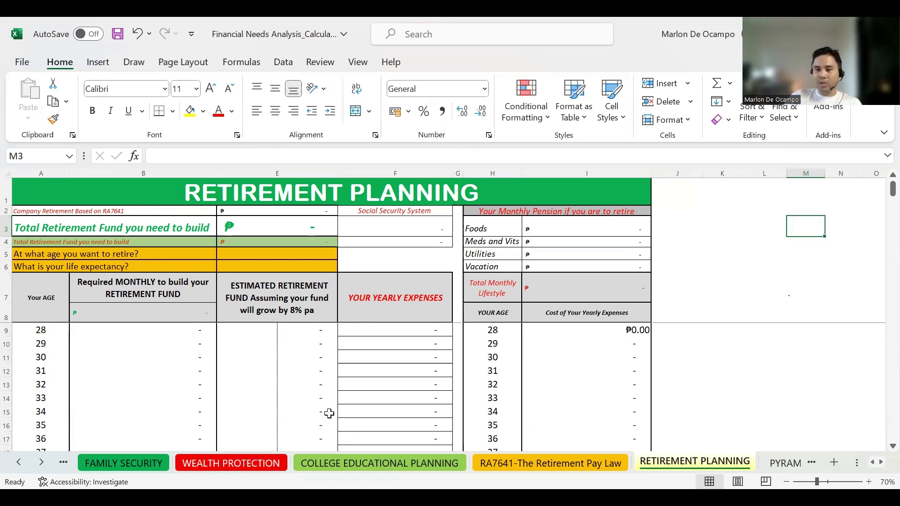
left_click(166, 334)
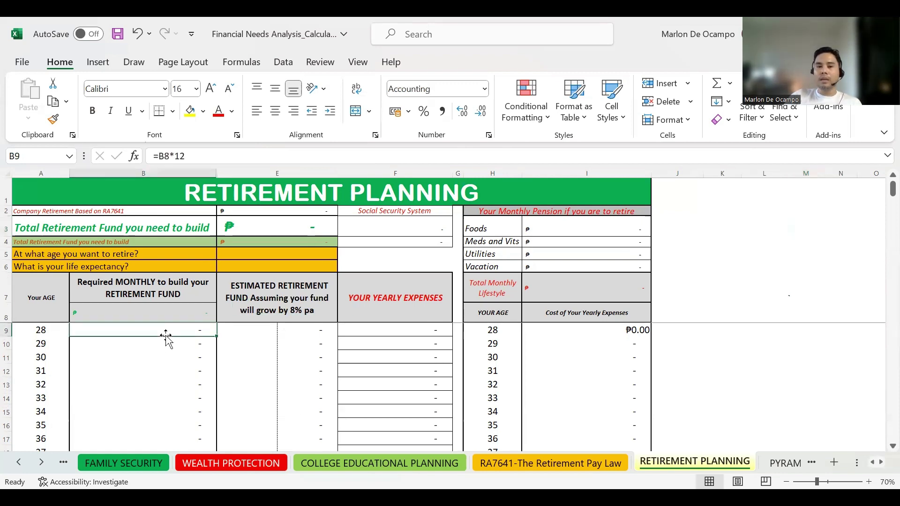